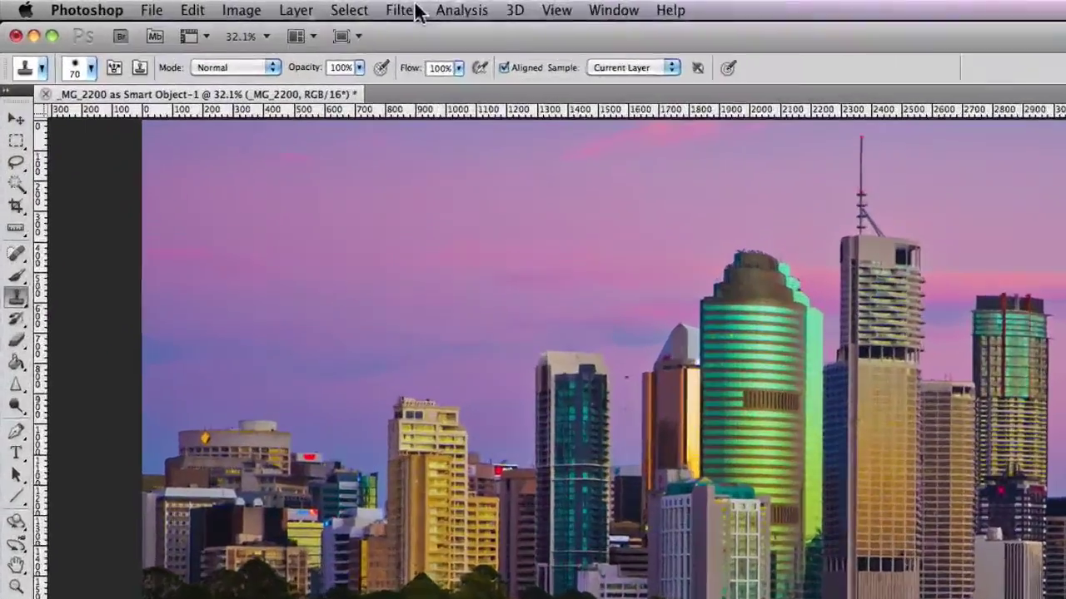
Select the _MG_2200 layer and open its smart object contents as a separate document.
click(236, 5)
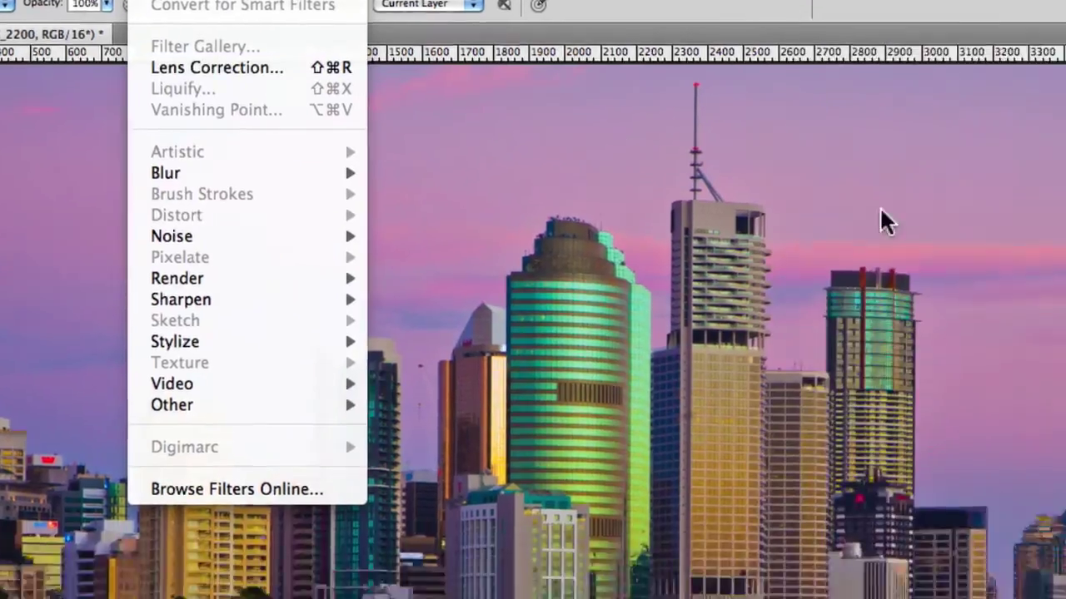
key(Escape)
click(936, 440)
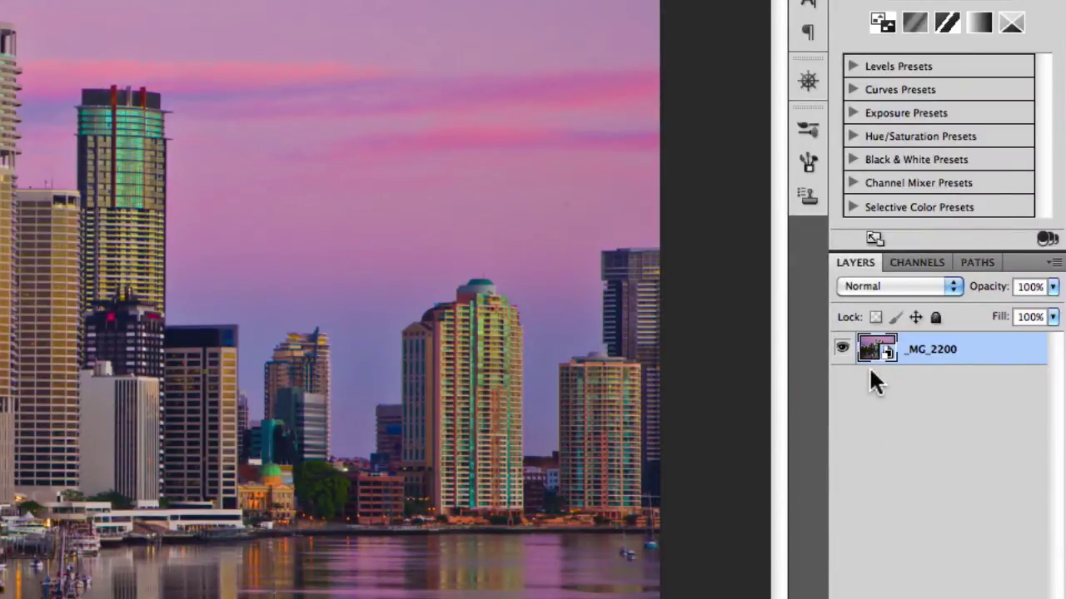
double_click(871, 360)
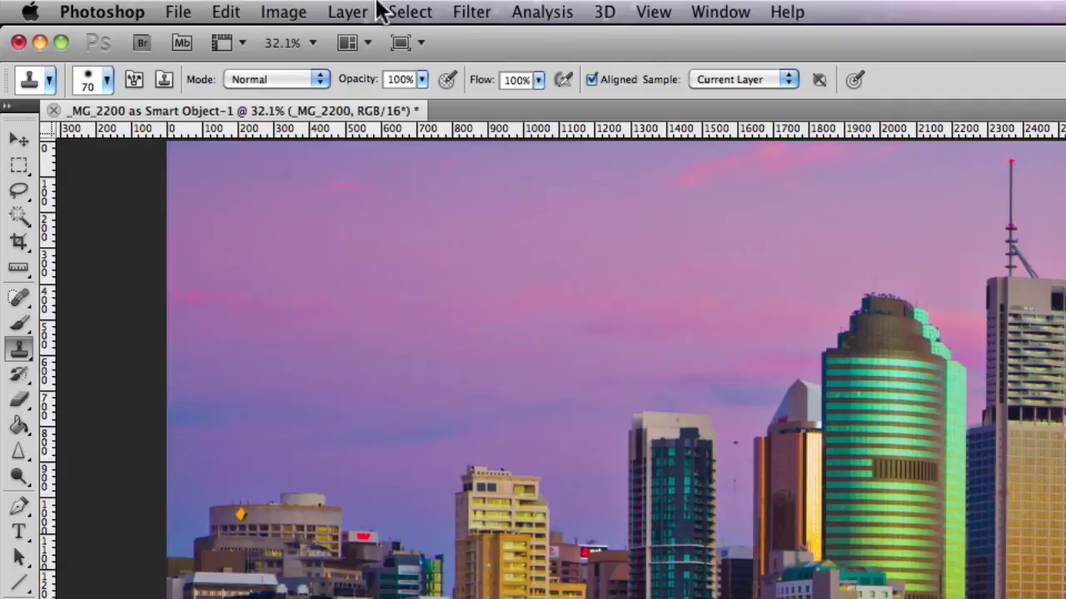
Flatten the skyline to a single Background layer and convert it to 8 bits per channel.
click(358, 11)
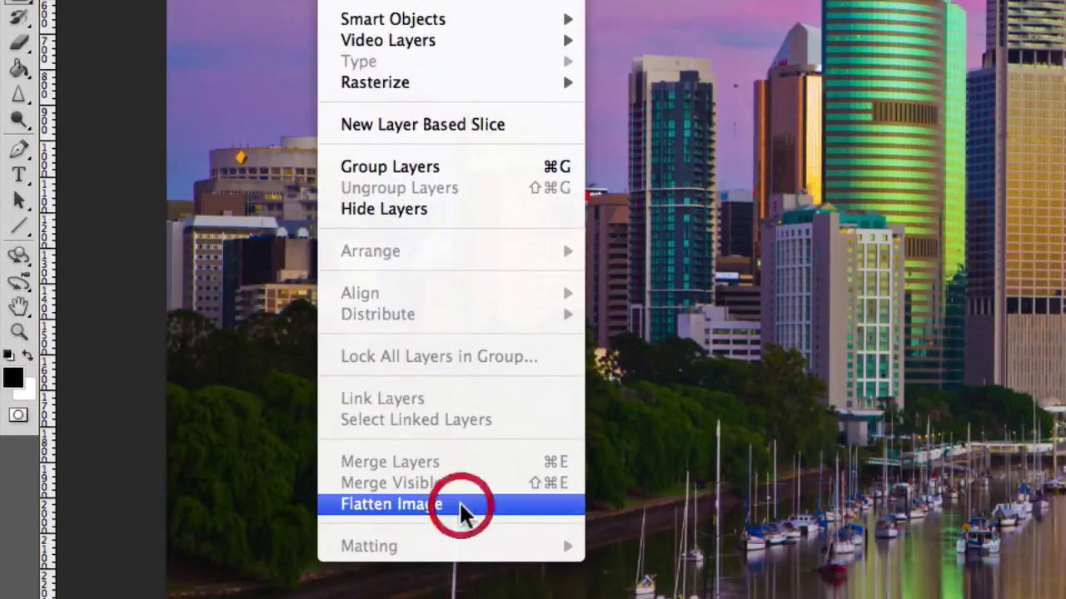
click(461, 503)
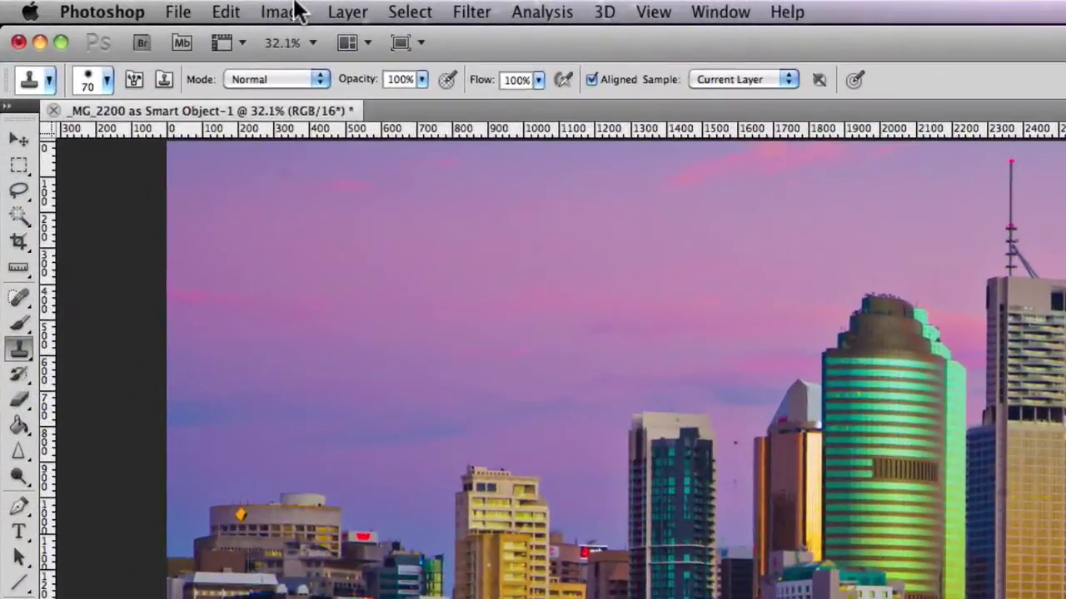
click(142, 6)
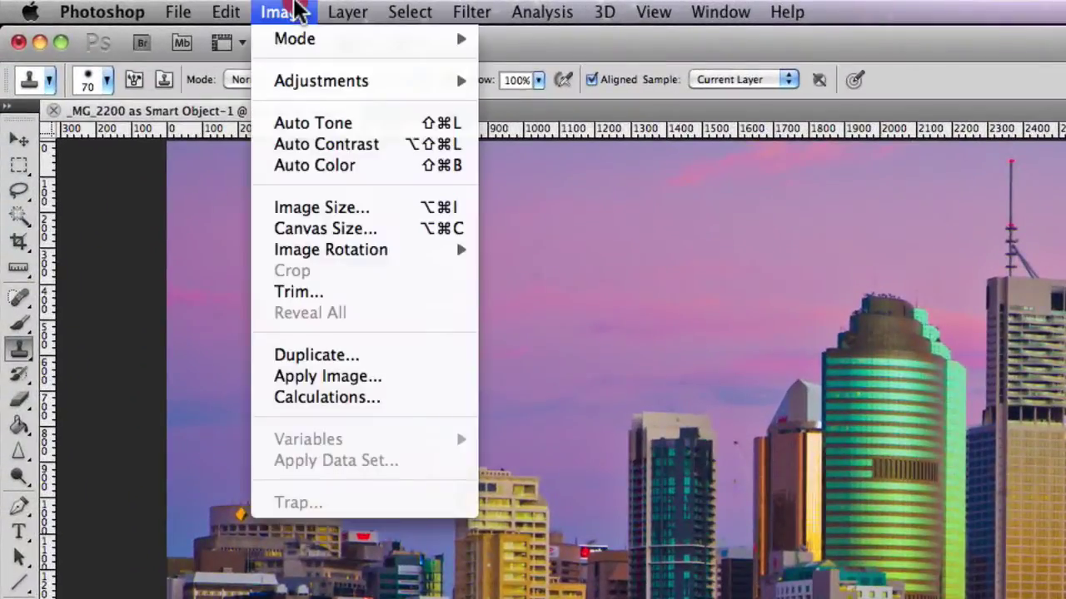
mouse_move(281, 47)
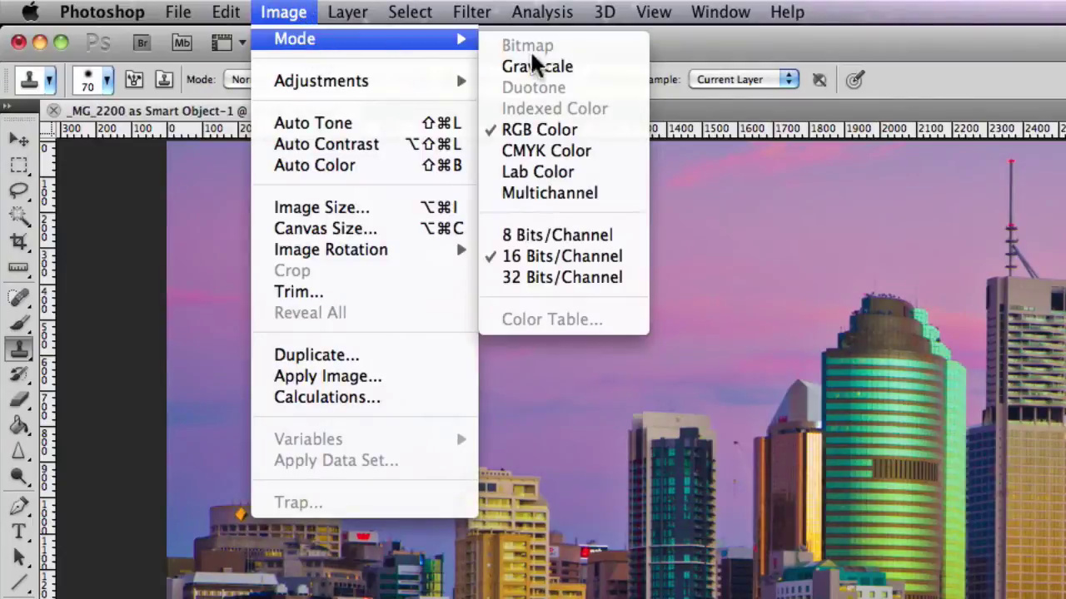
click(613, 235)
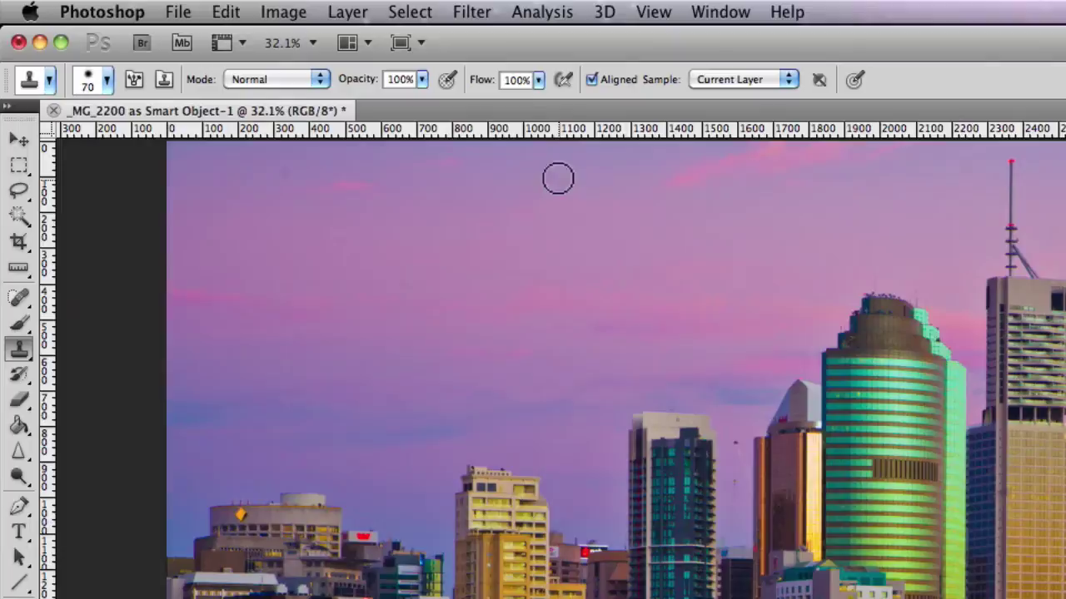
click(483, 10)
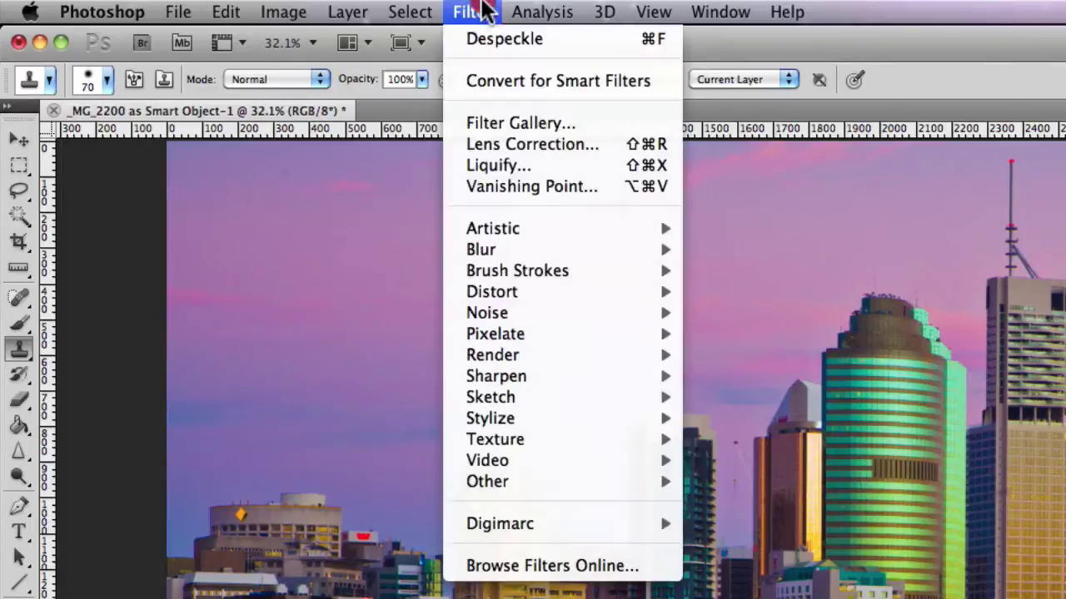
Open the Filter Gallery and fit the entire skyline photo into its preview.
click(606, 125)
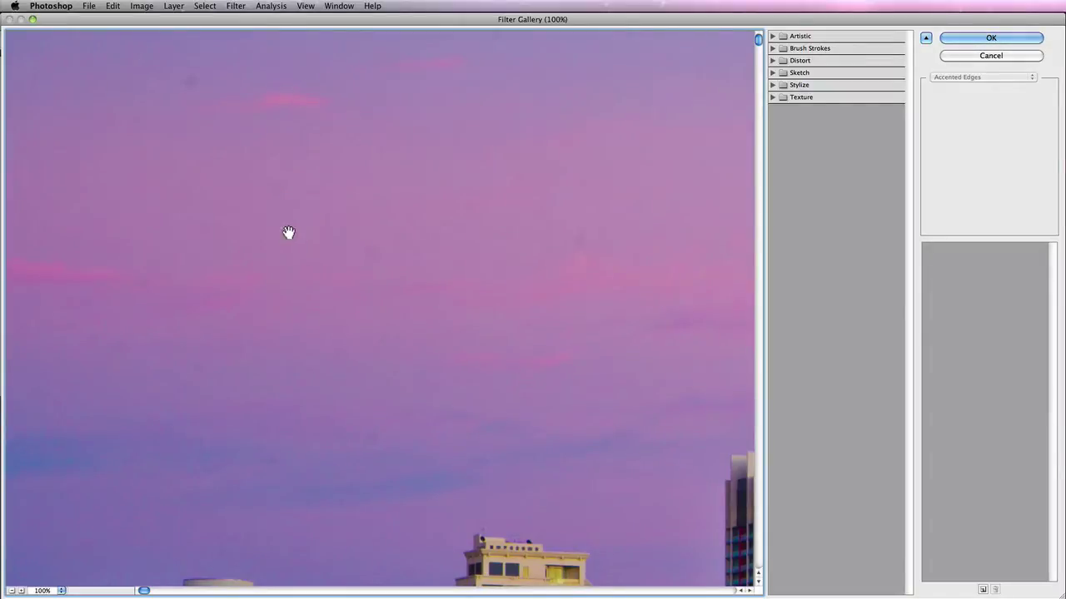
click(62, 591)
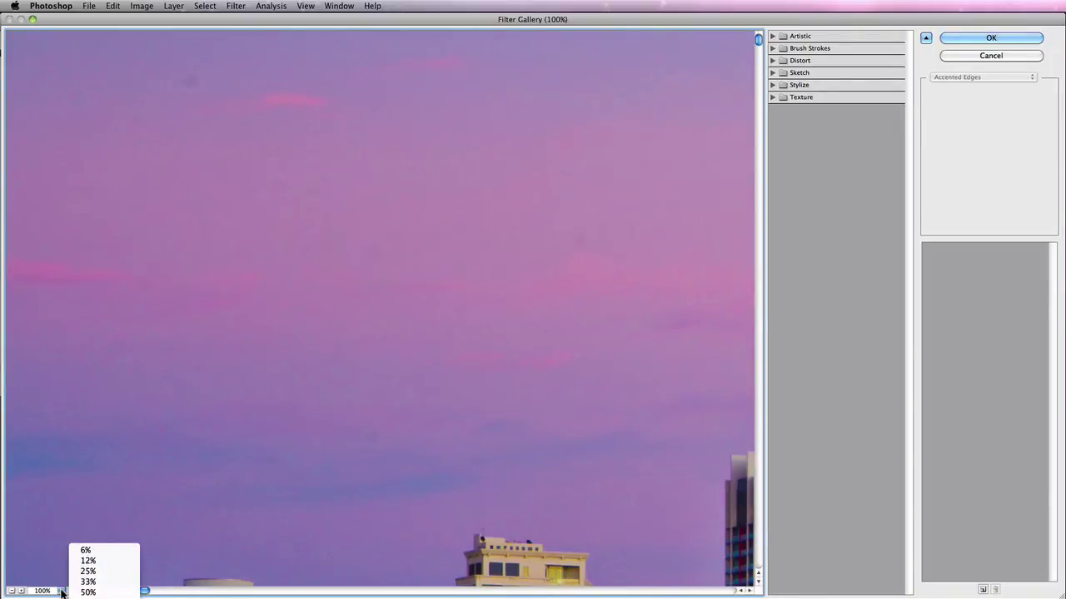
click(92, 592)
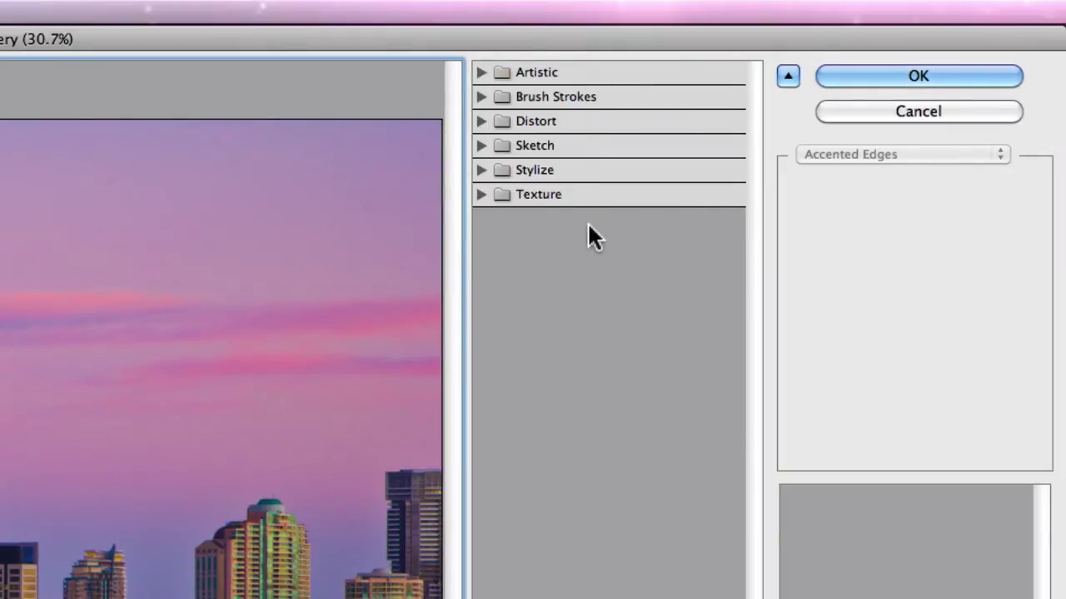
Expand the Artistic, Brush Strokes and Distort filter groups, leaving Sketch collapsed.
click(549, 71)
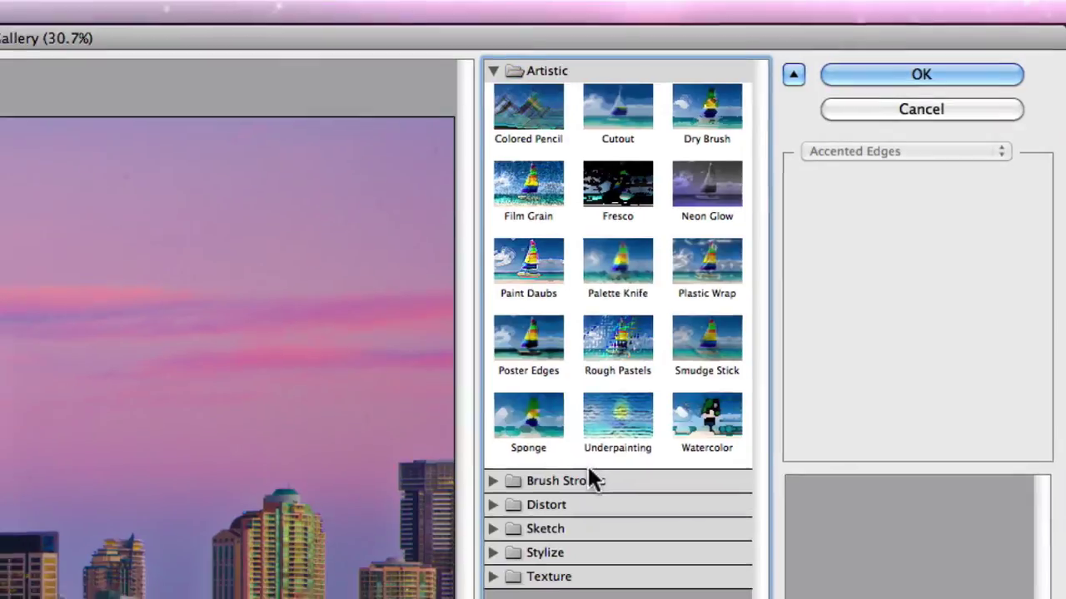
click(588, 480)
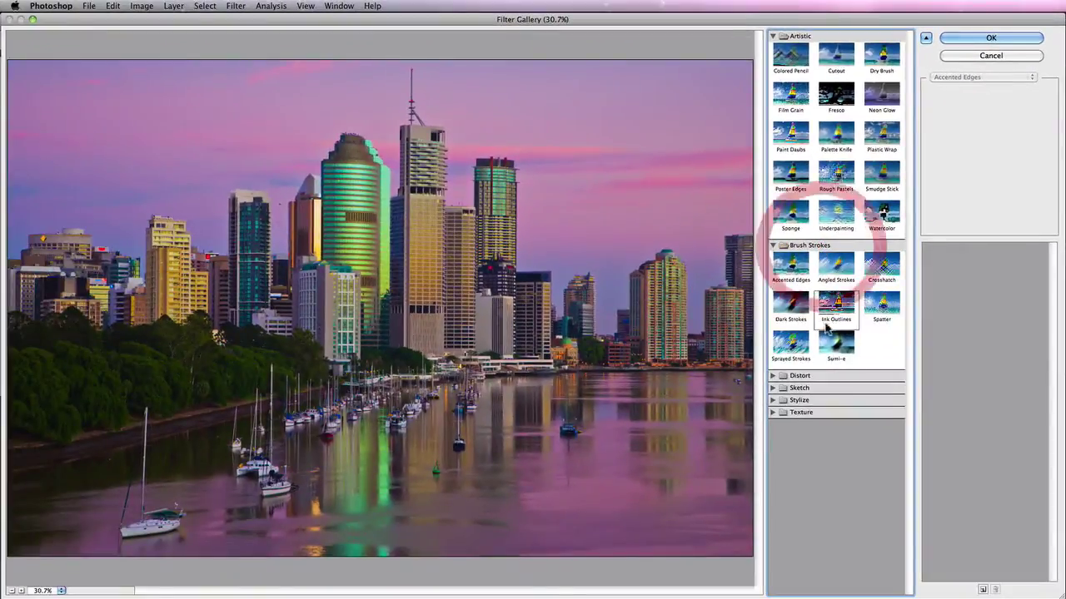
click(821, 377)
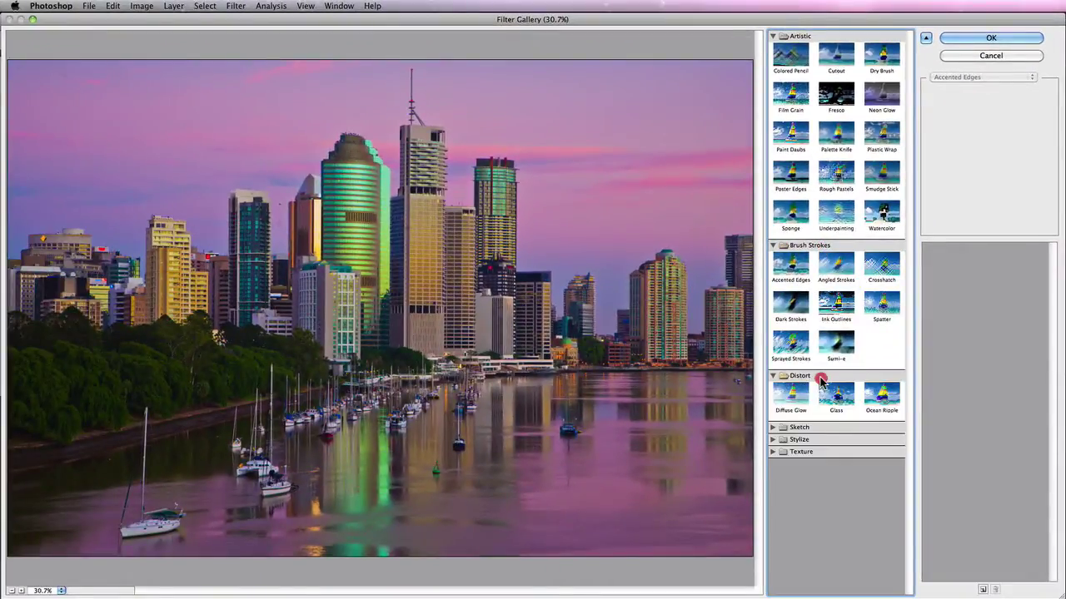
click(820, 428)
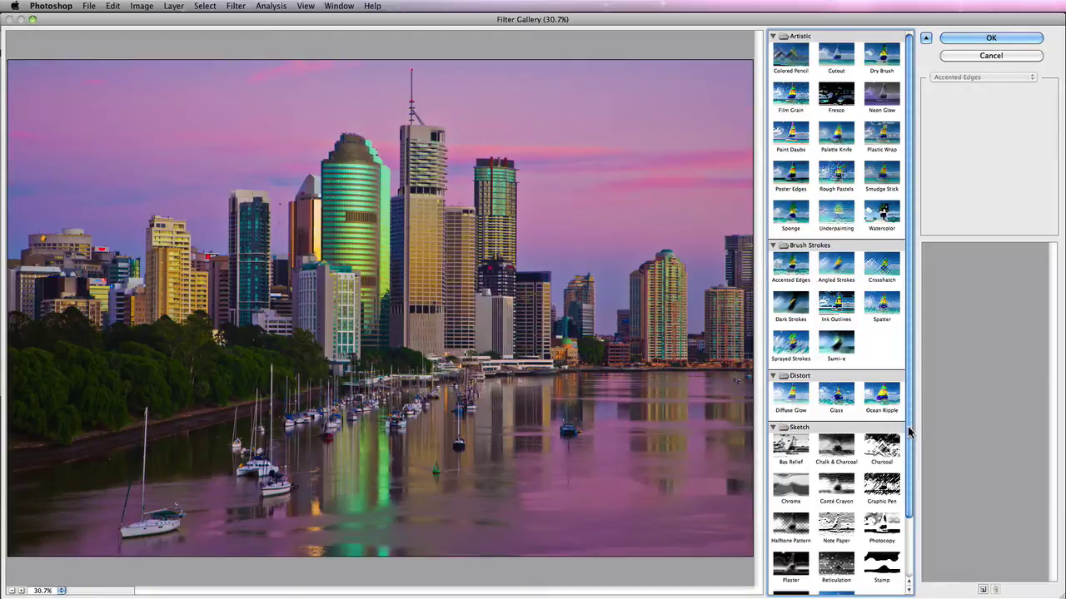
click(814, 428)
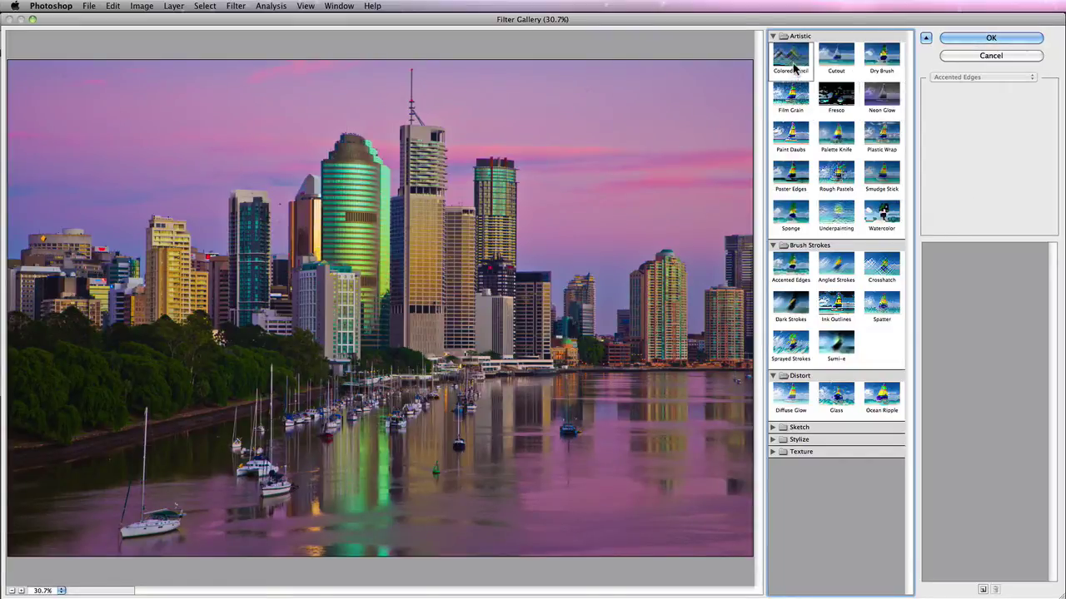
Try Colored Pencil, Film Grain and Rough Pastels, then settle on the Sponge effect.
click(791, 58)
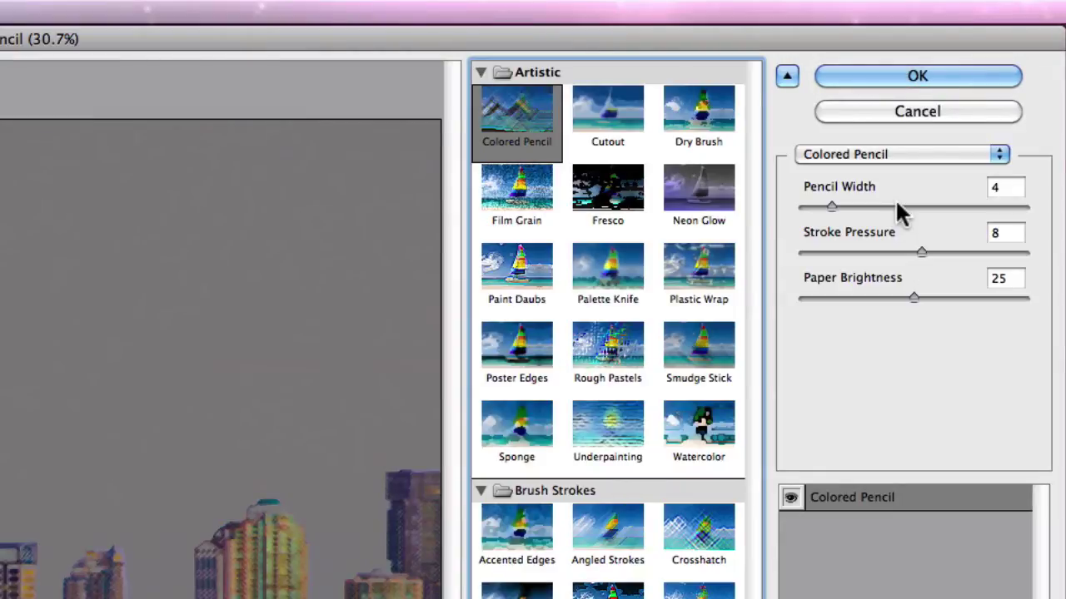
click(1001, 156)
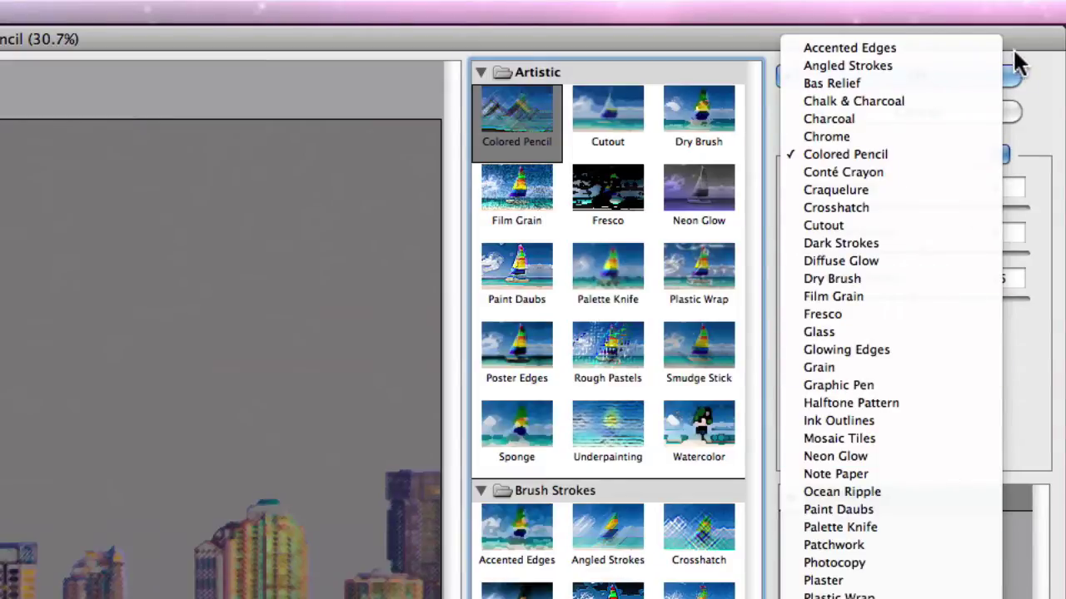
click(1040, 108)
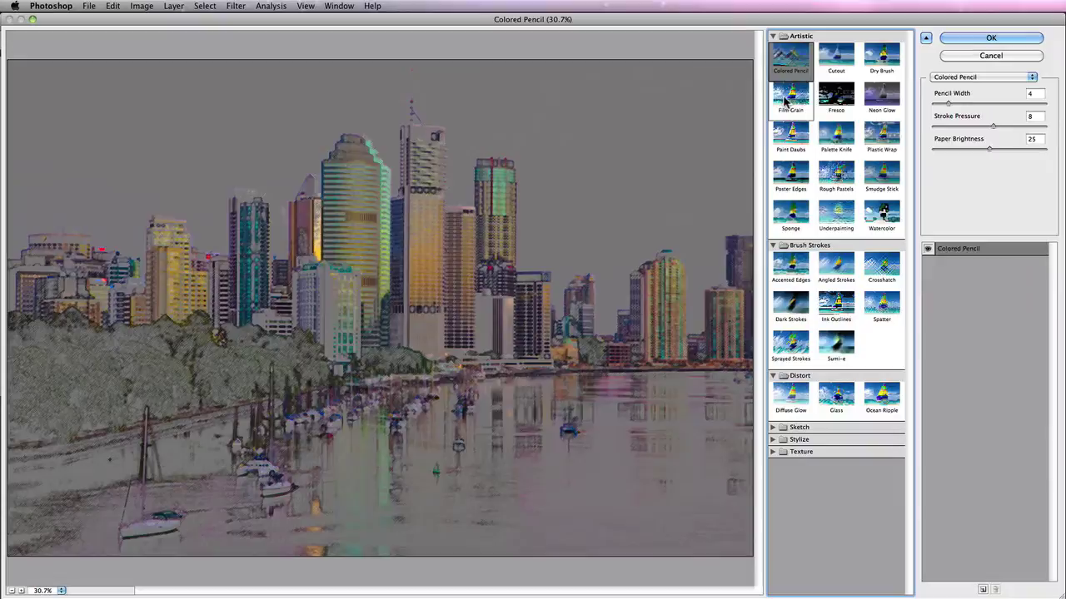
click(788, 94)
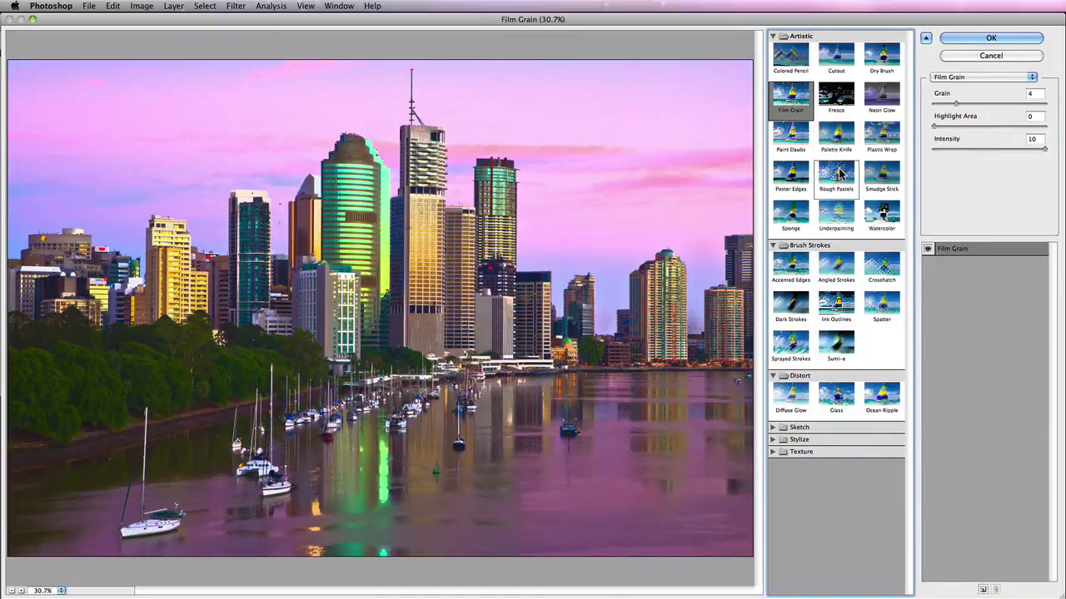
click(838, 173)
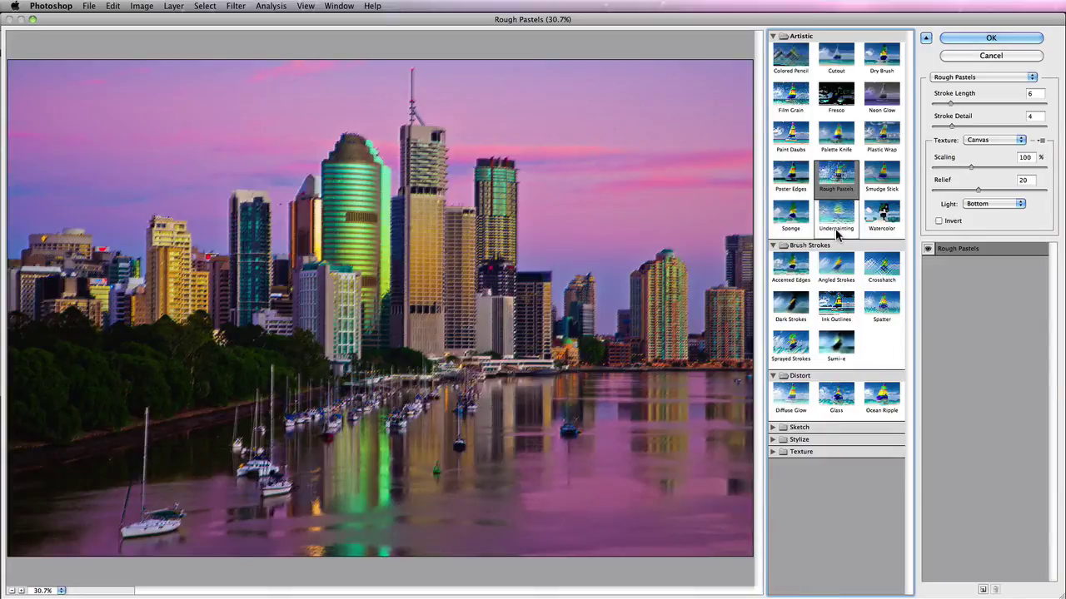
click(795, 215)
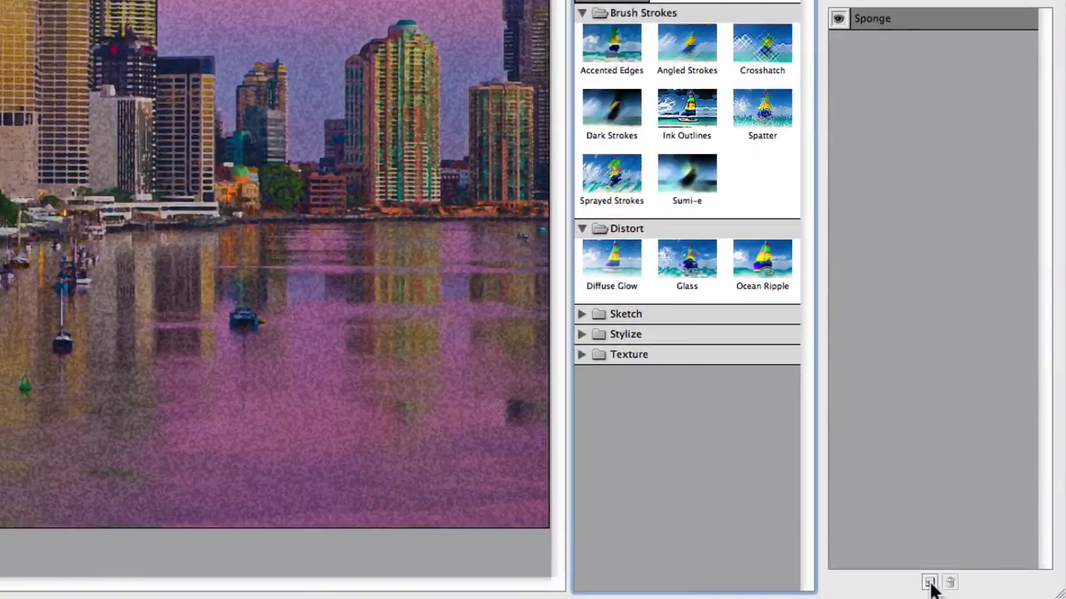
Add a Crosshatch effect layer above Sponge and expand the Sketch filter group.
click(930, 582)
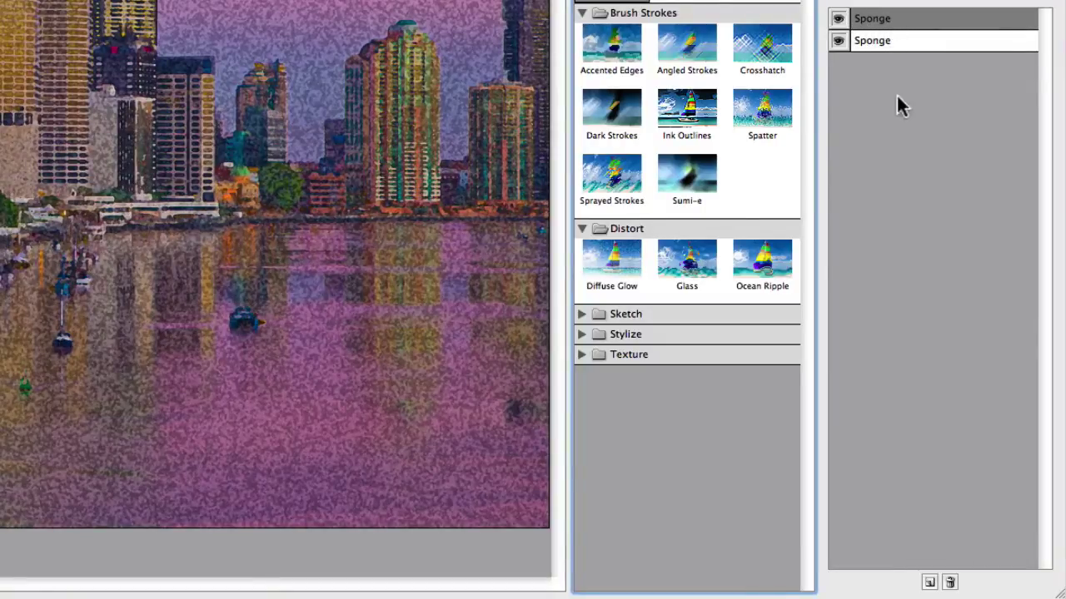
click(754, 55)
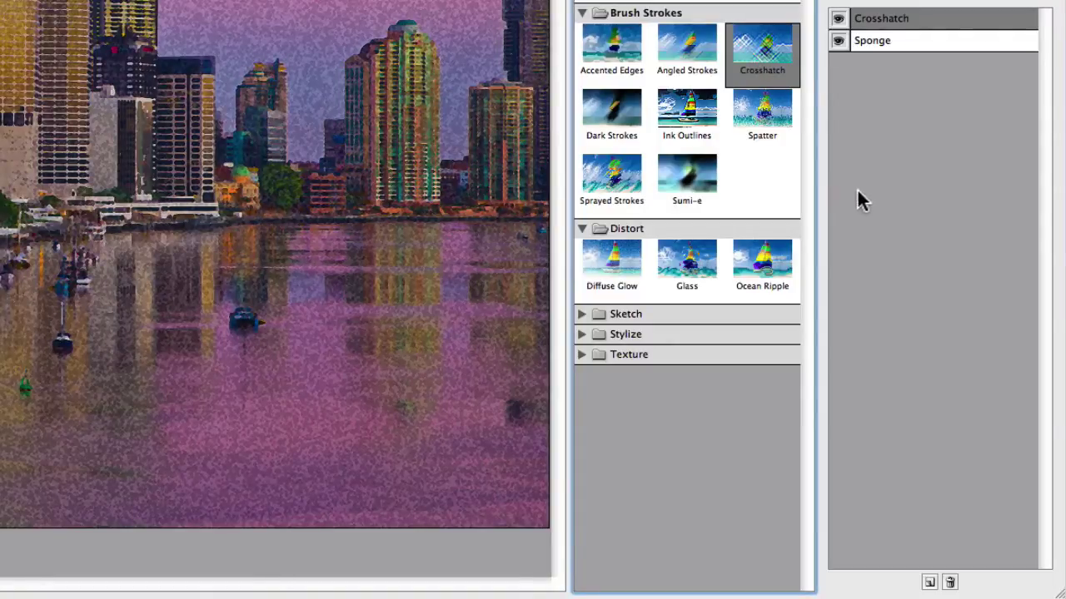
click(625, 316)
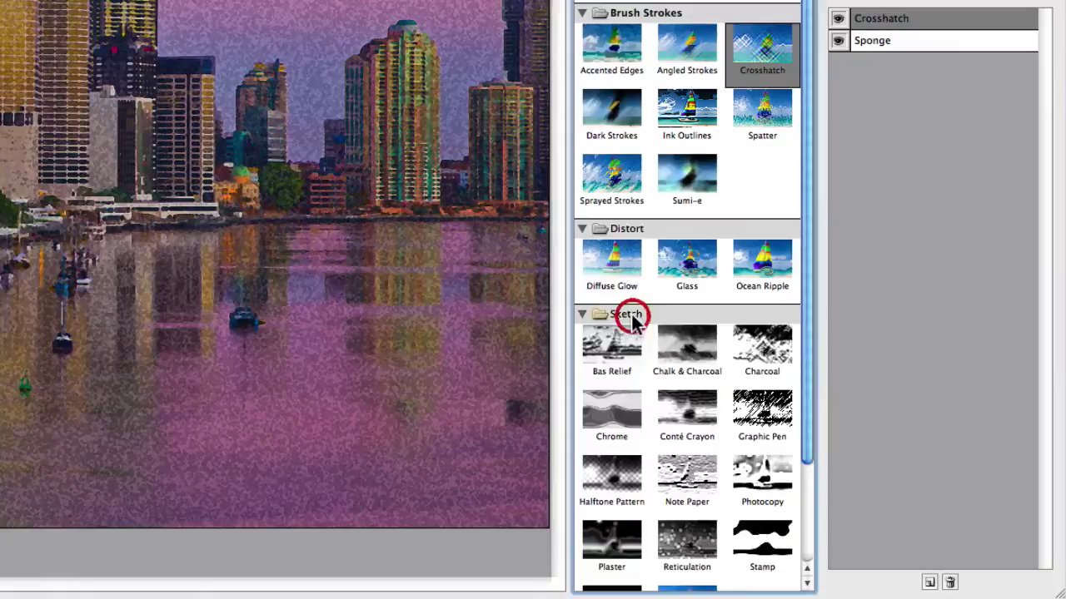
drag(805, 336, 804, 430)
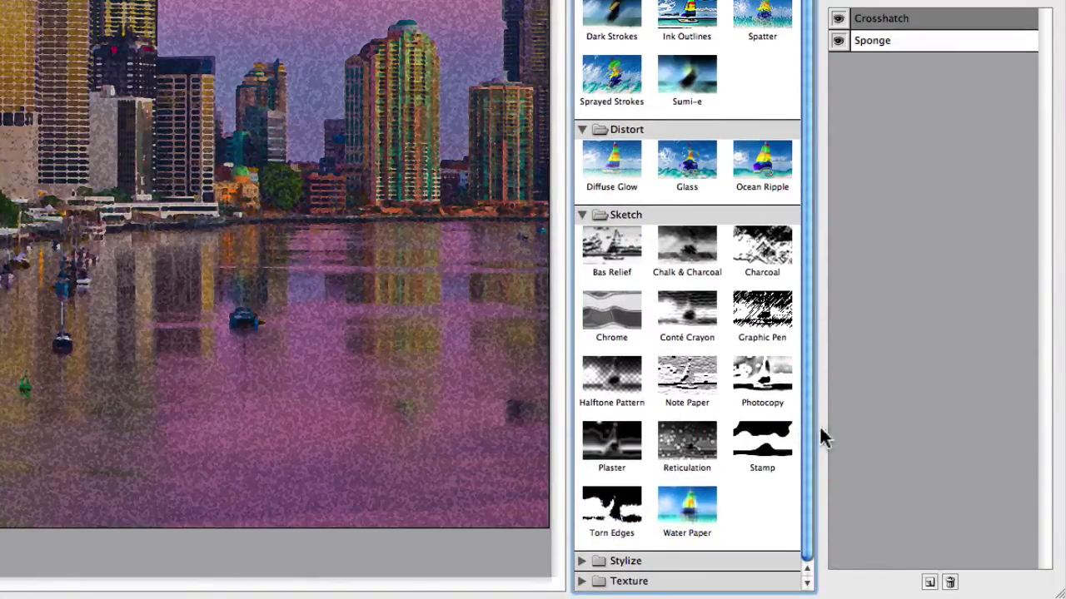
Try a Chrome effect layer on top, hide it to compare, then delete it.
click(929, 582)
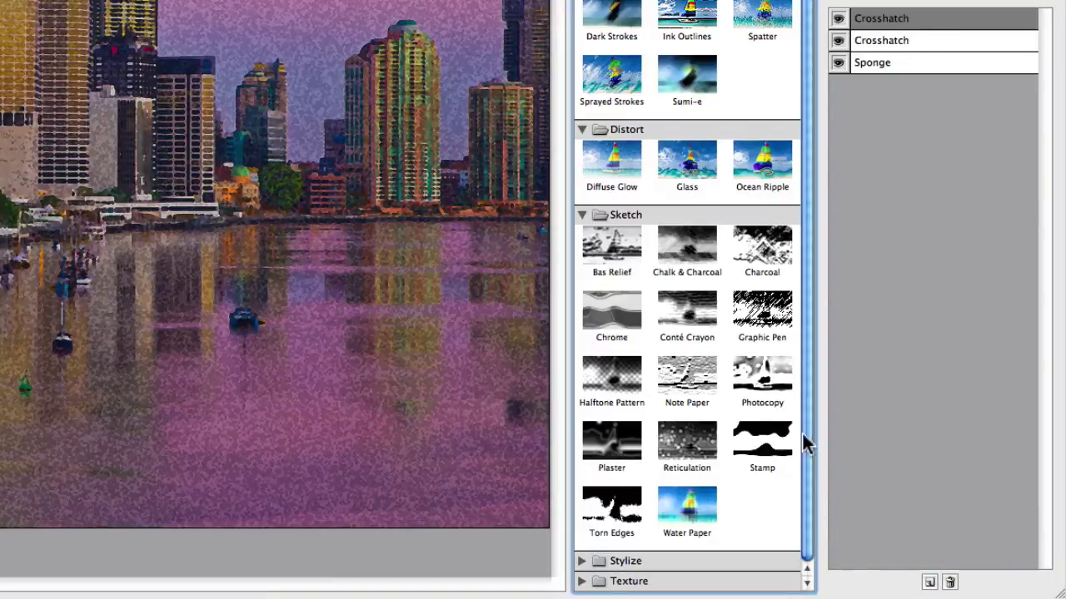
click(607, 318)
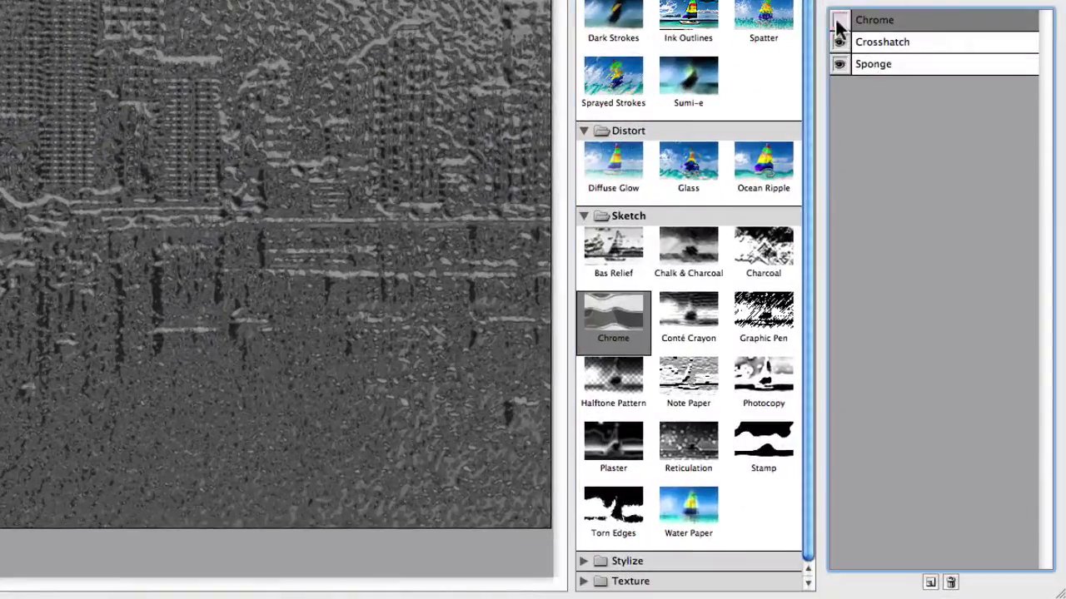
click(927, 249)
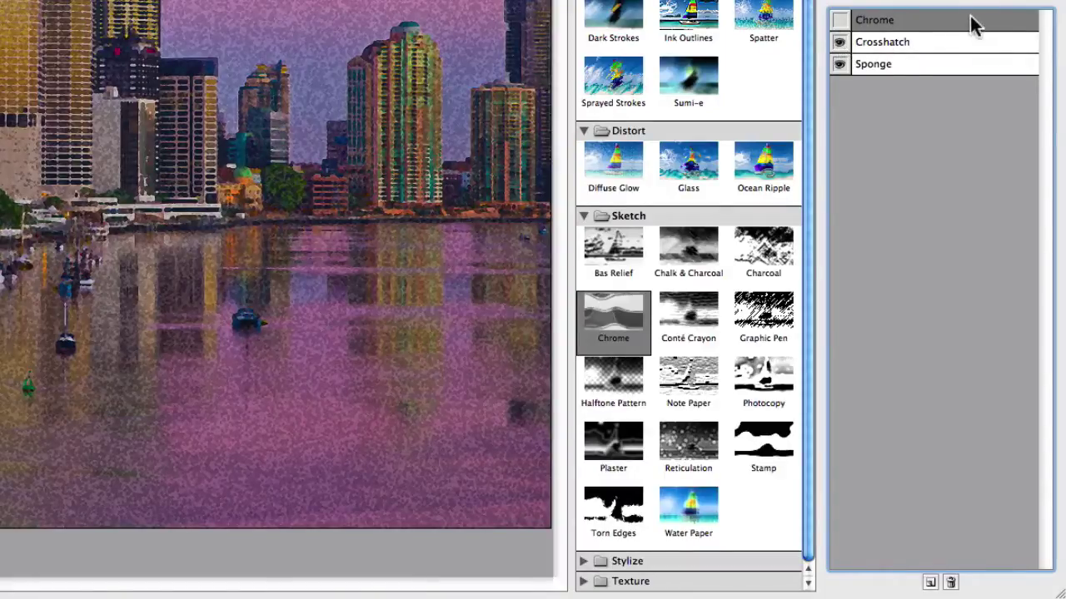
click(950, 582)
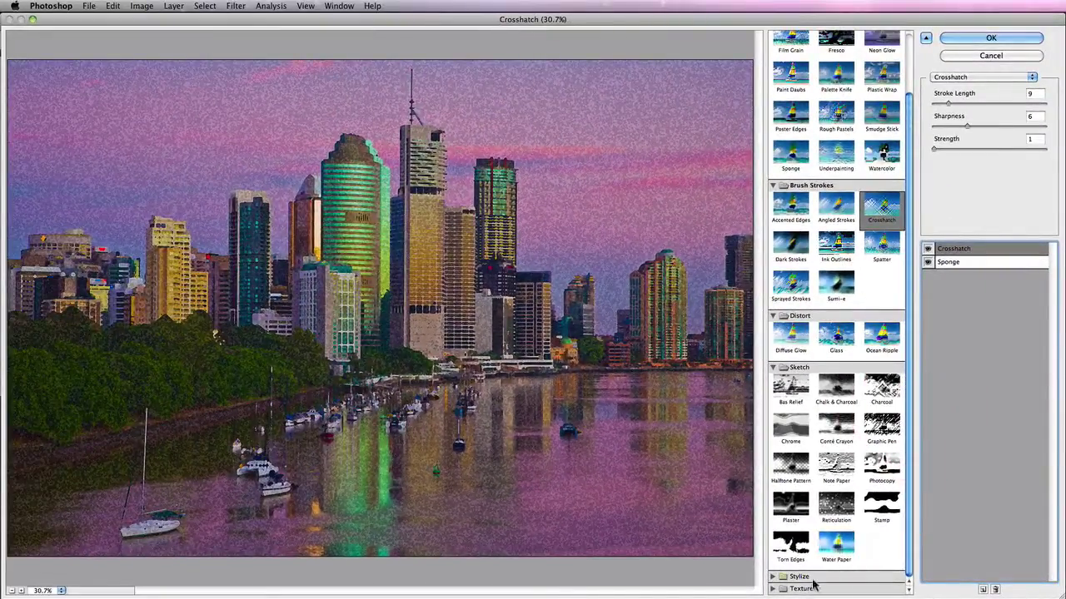
Expand the Stylize and Texture filter groups and scroll through their filters and back up.
click(804, 577)
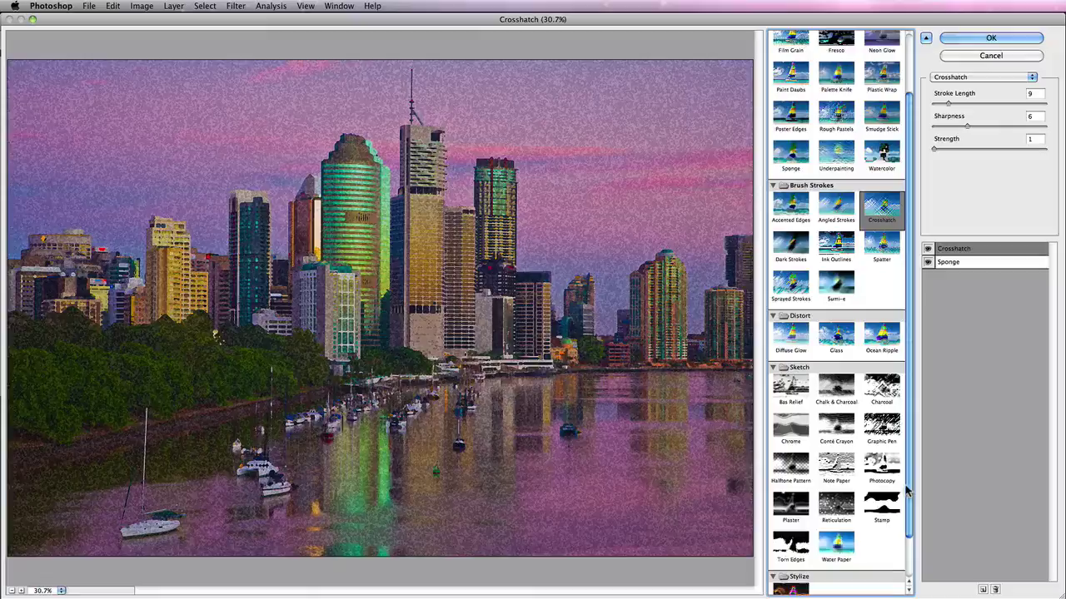
scroll(907, 512, down, 2)
click(912, 535)
click(812, 588)
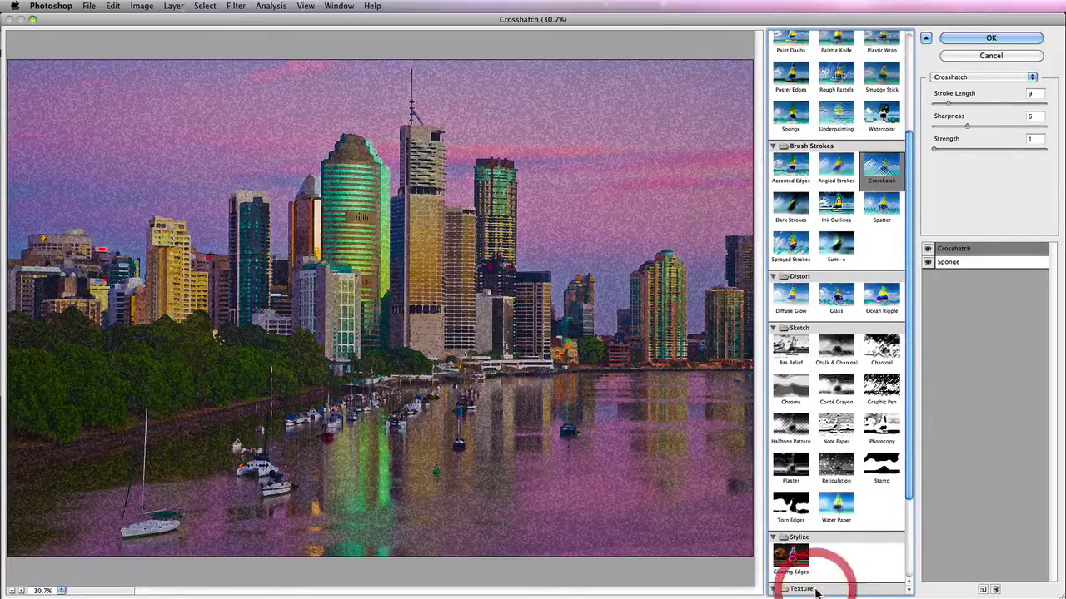
drag(909, 435, 907, 532)
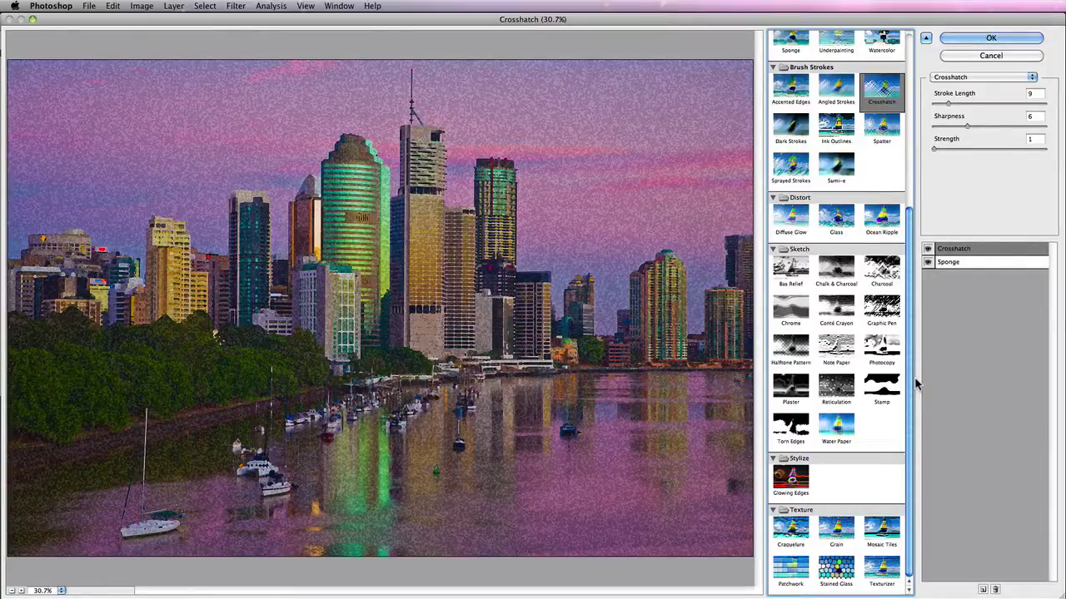
drag(909, 388, 945, 296)
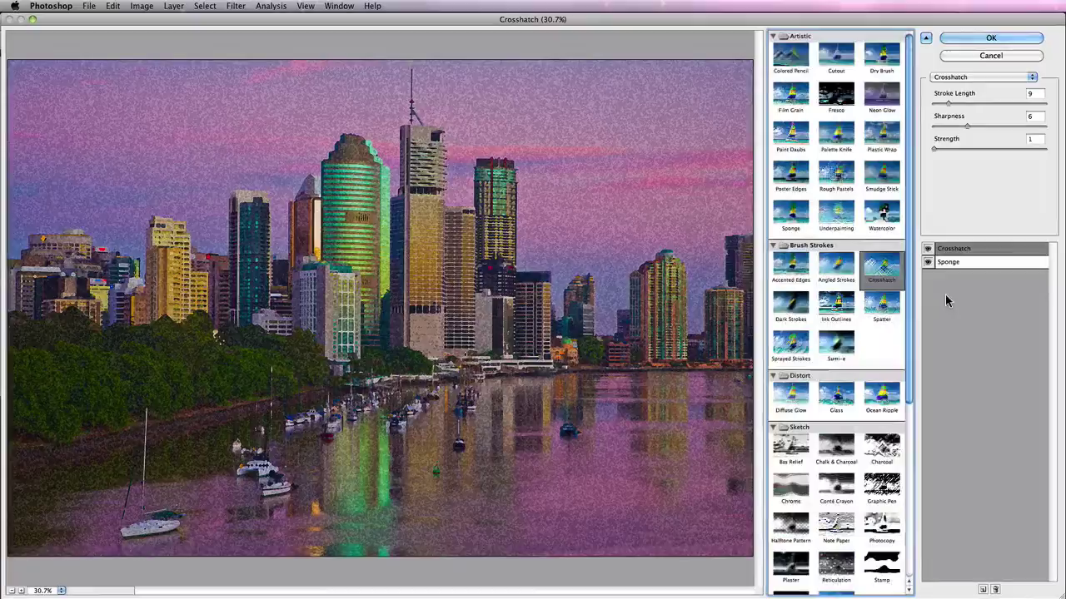